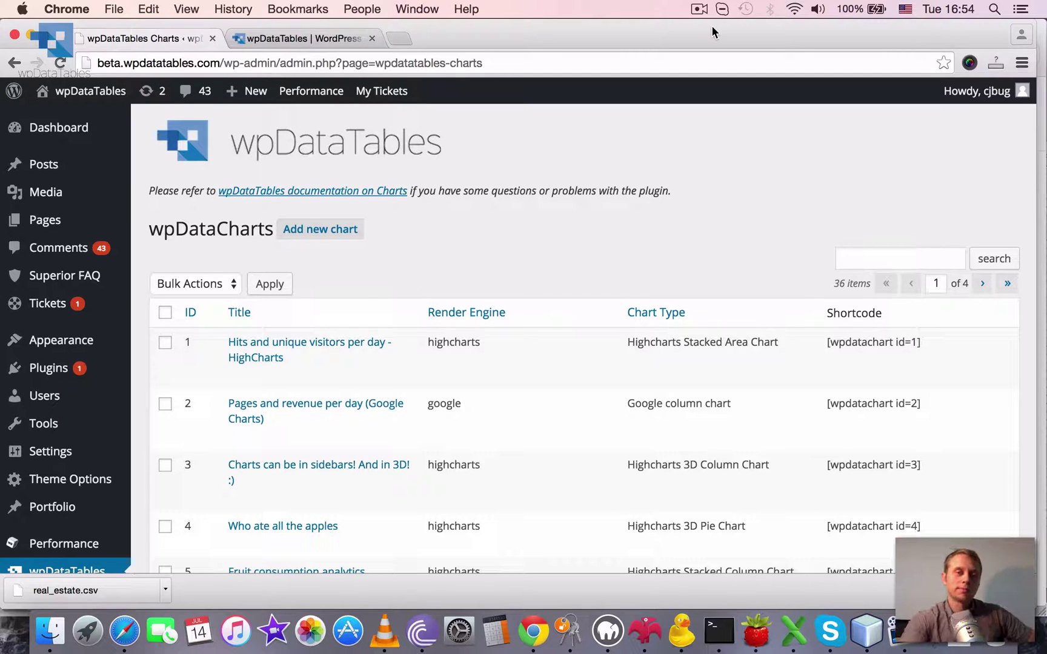
# - Reload the saved charts list and scroll through it to locate chart 1
pyautogui.scroll(-2, 856, 156)
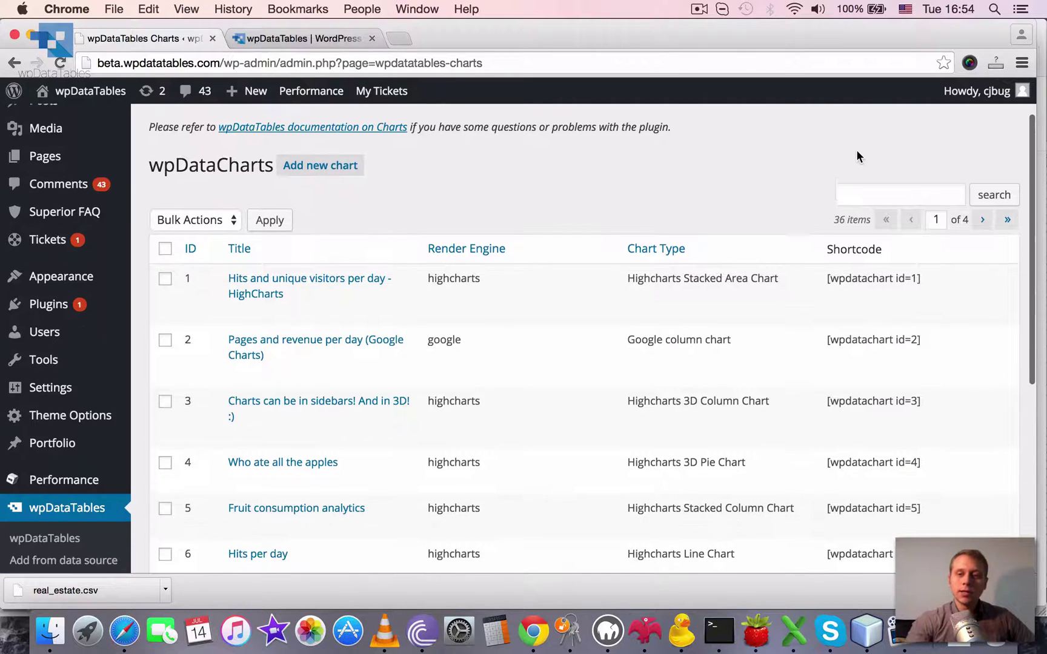
pyautogui.scroll(-2, 857, 156)
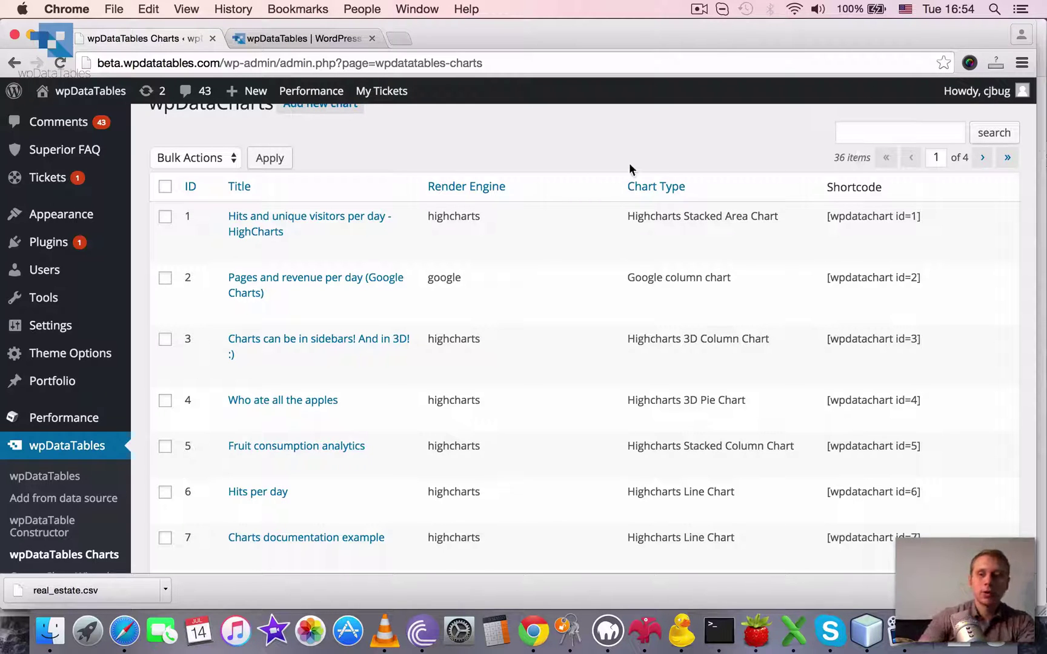
pyautogui.scroll(2, 629, 163)
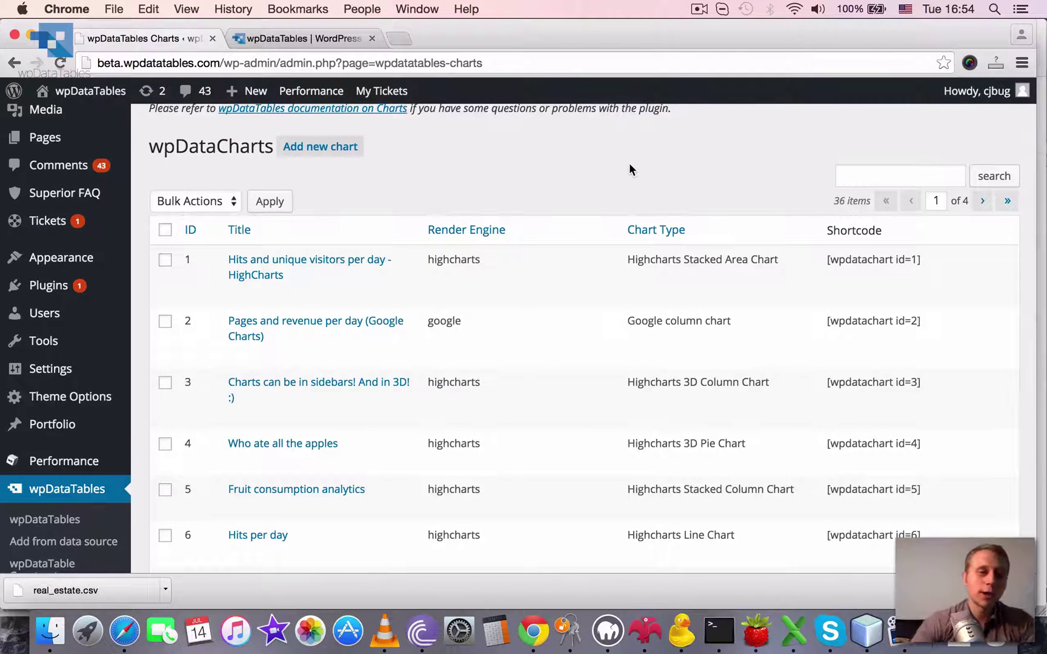
pyautogui.scroll(3, 629, 164)
pyautogui.scroll(-6, 629, 164)
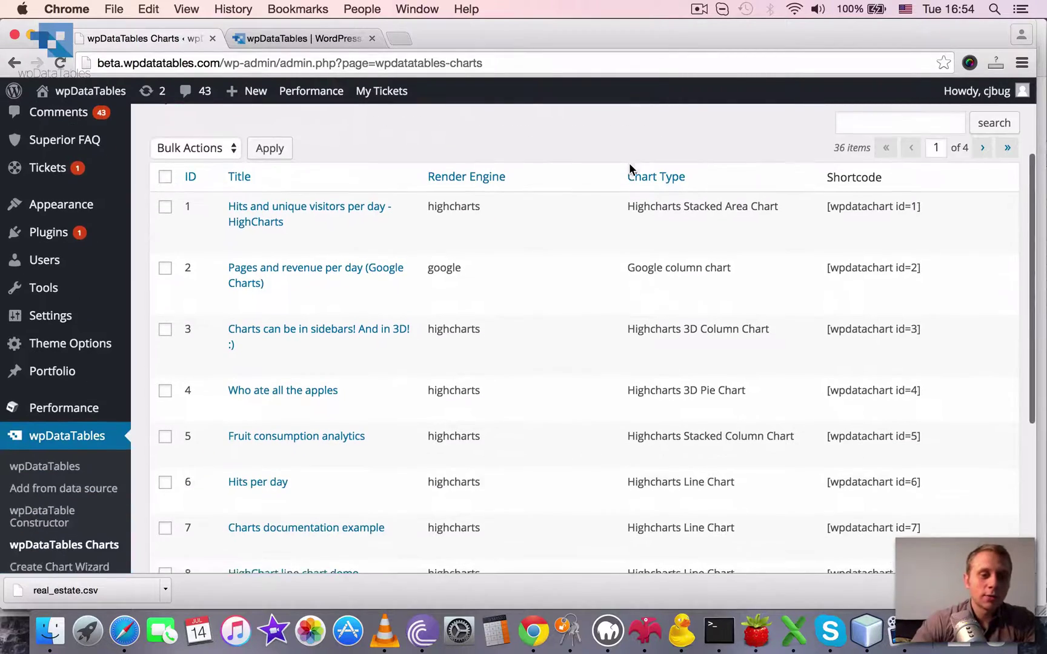
pyautogui.scroll(-5, 388, 381)
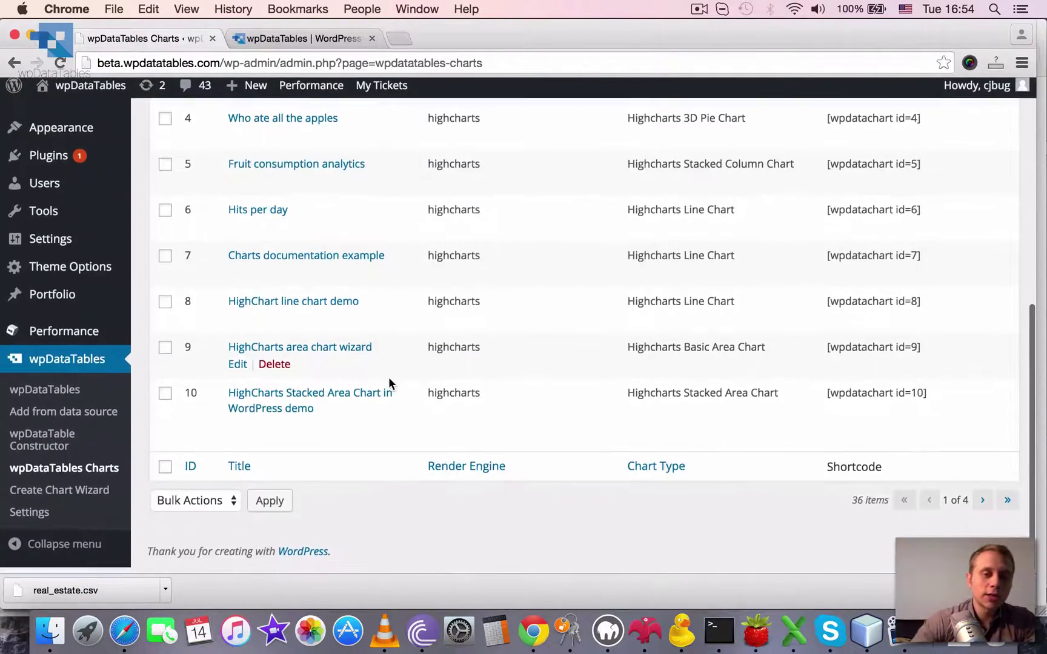
pyautogui.scroll(8, 389, 381)
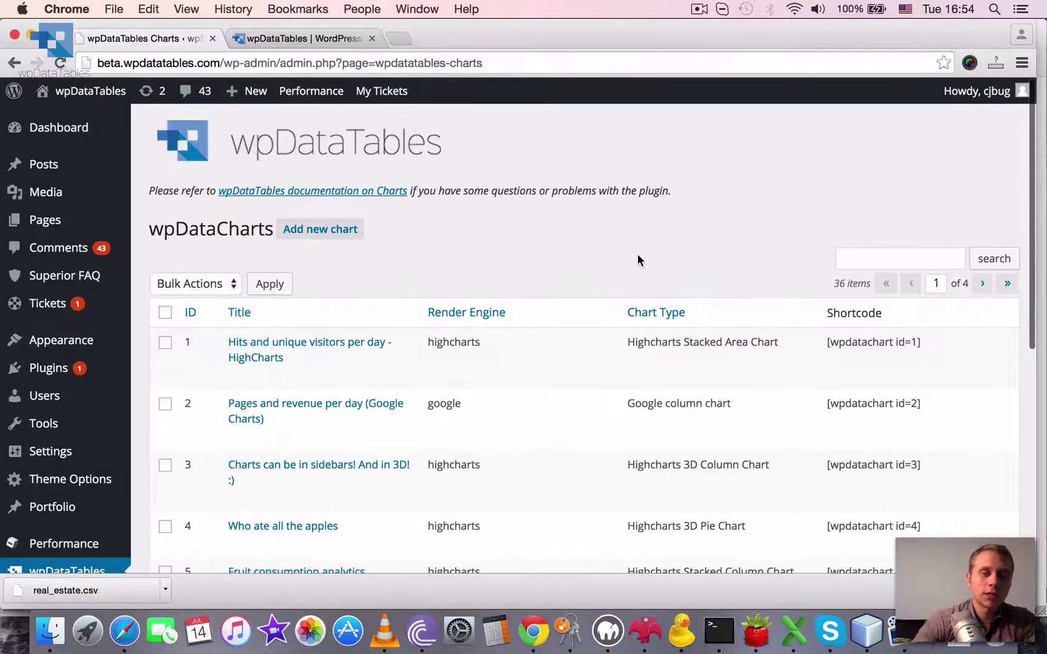
pyautogui.scroll(-5, 638, 253)
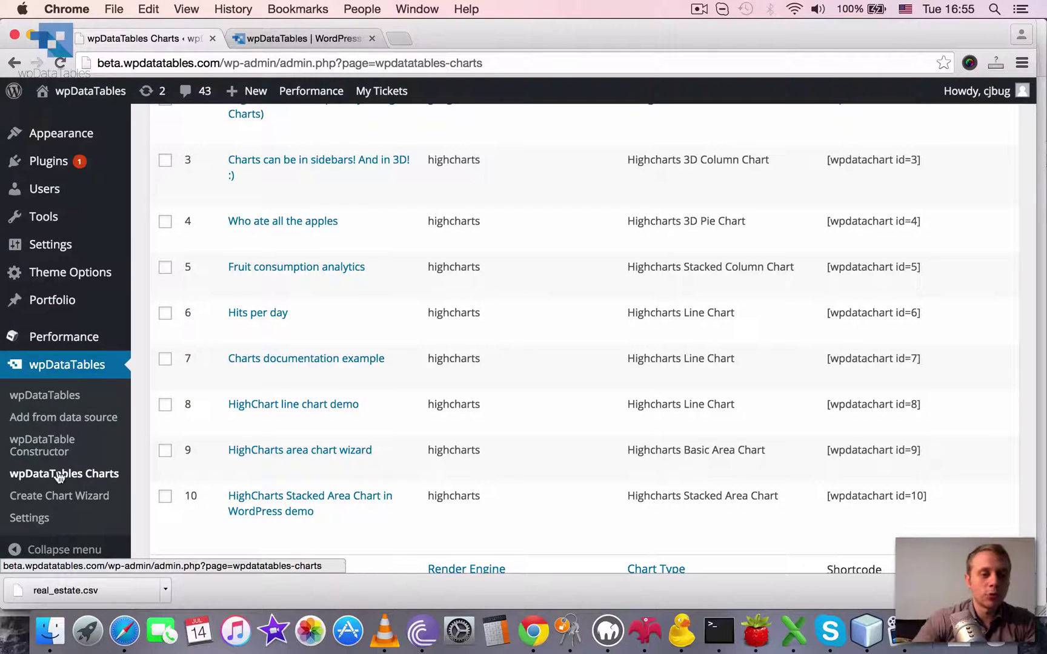
pyautogui.click(90, 475)
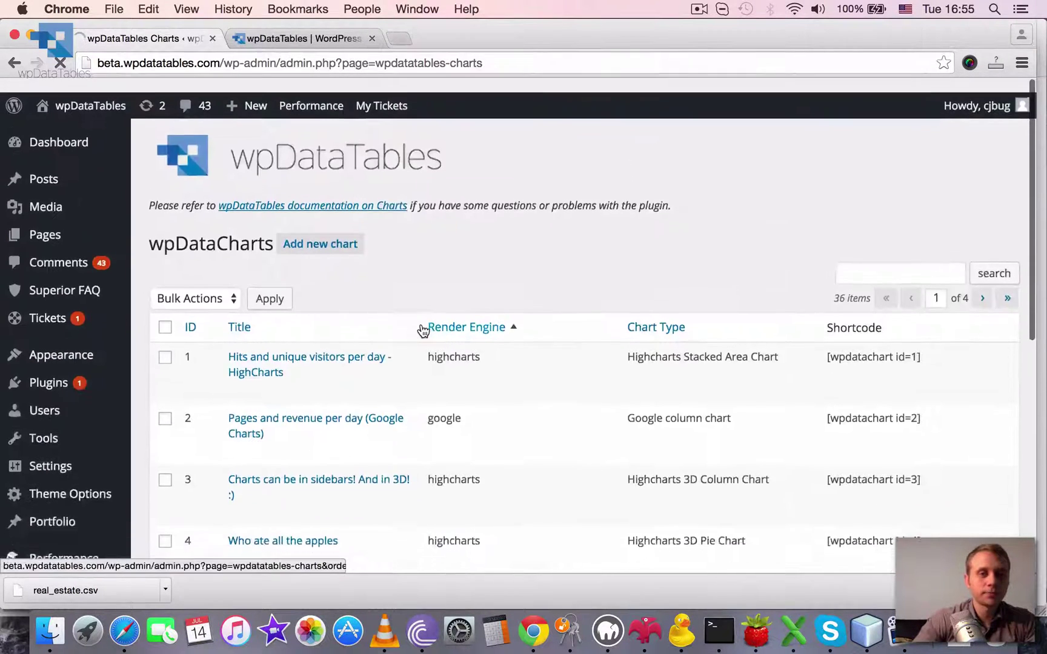
pyautogui.scroll(-7, 317, 398)
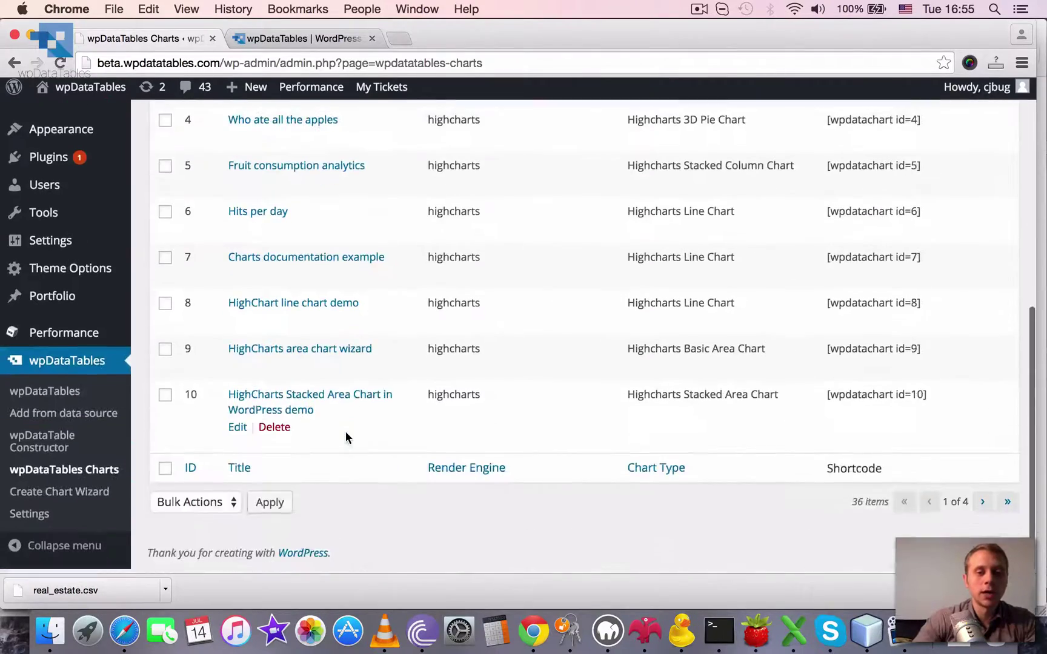
pyautogui.scroll(6, 345, 431)
pyautogui.scroll(-2, 269, 346)
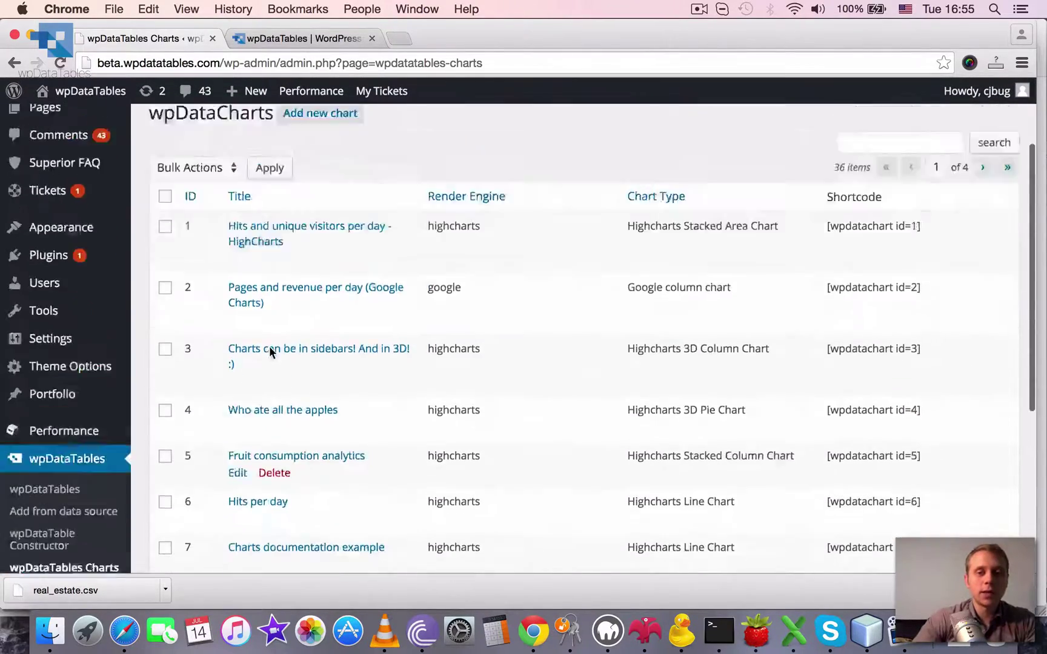
pyautogui.scroll(2, 269, 346)
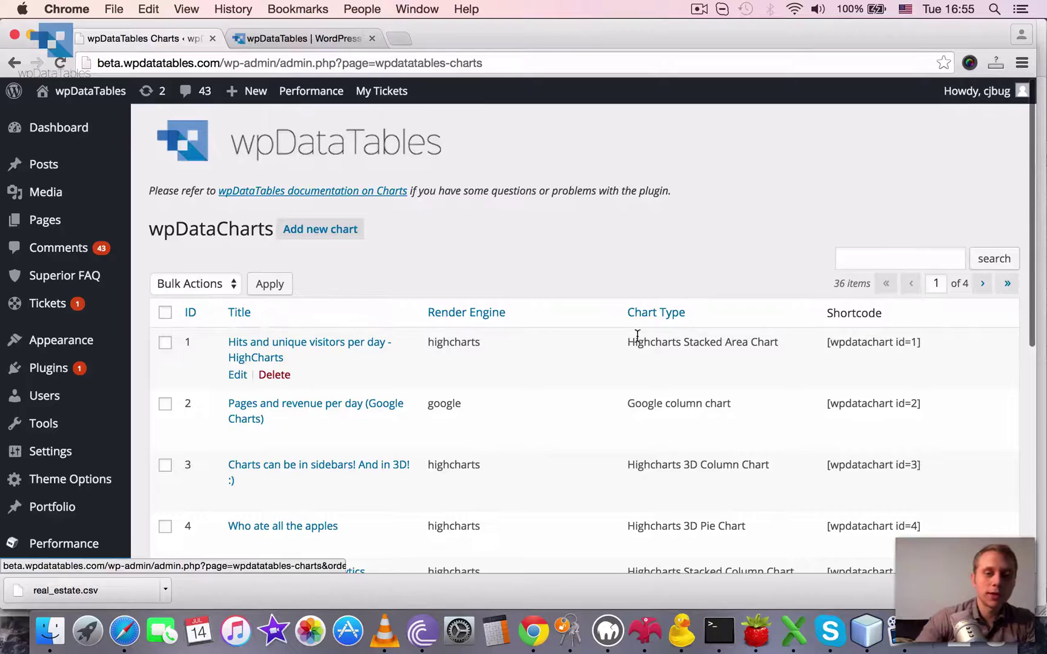
pyautogui.scroll(-2, 678, 238)
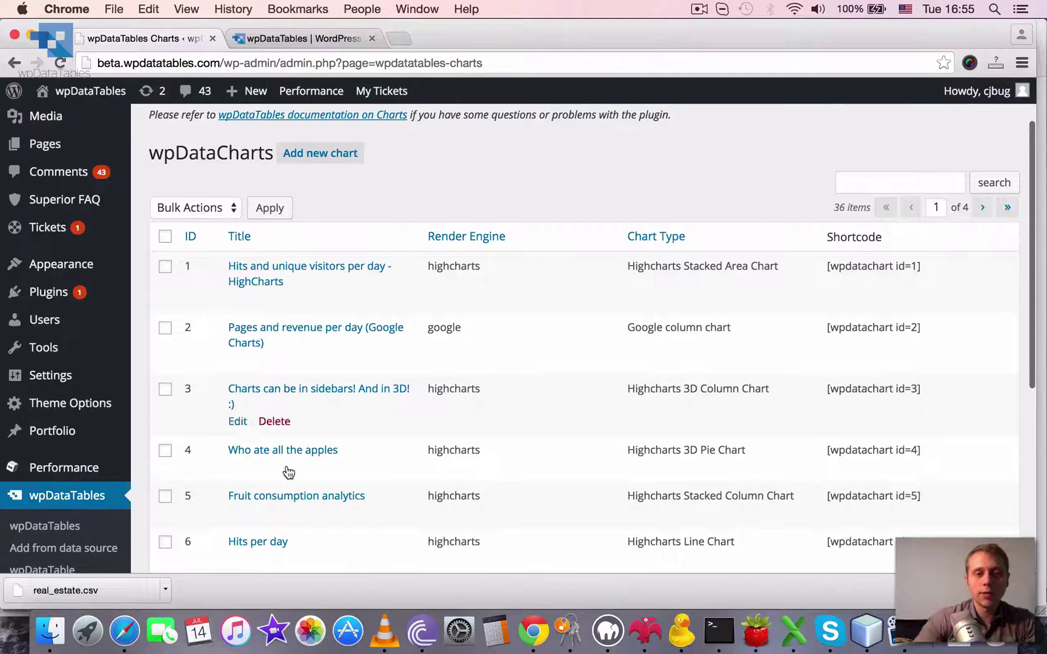
pyautogui.scroll(-2, 653, 356)
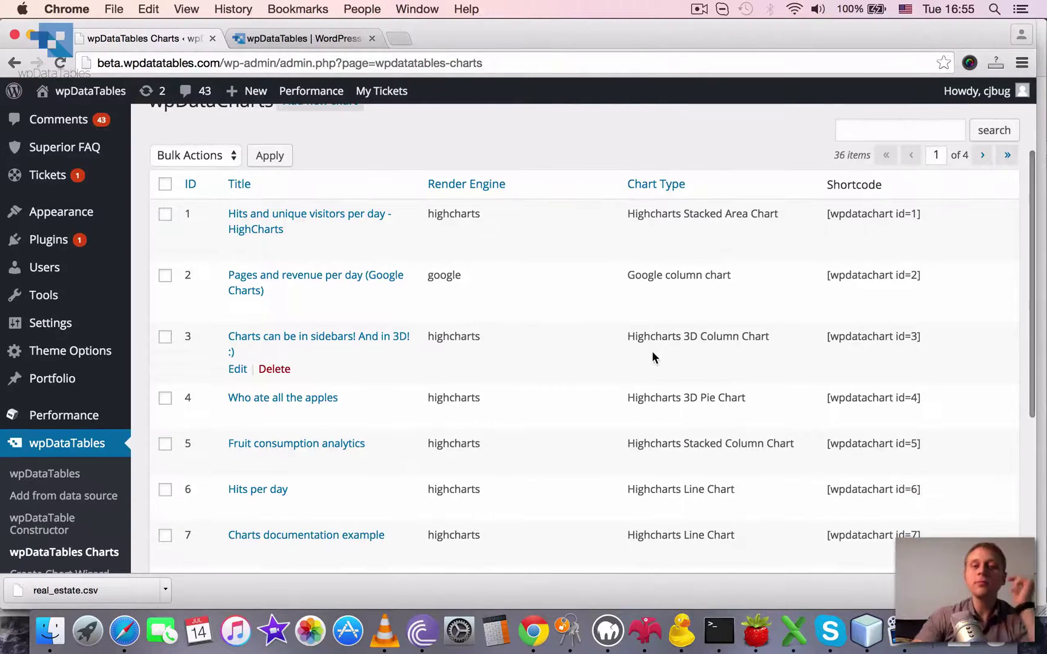
pyautogui.scroll(-1, 523, 382)
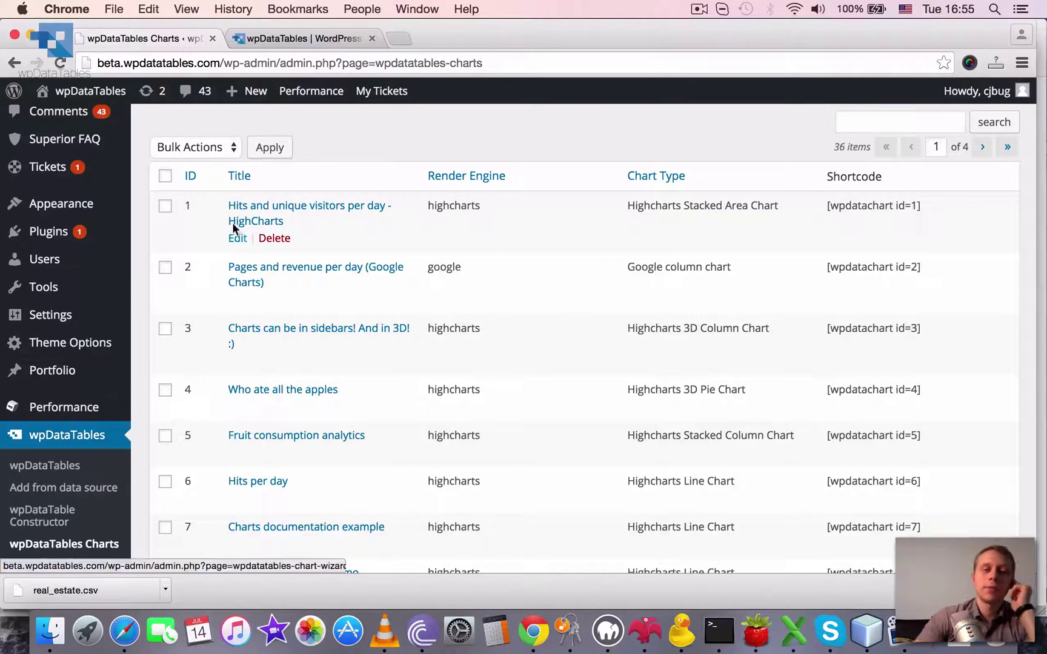
# - Open chart 1 in the Chart Wizard and append ' - HighCharts' to its name
pyautogui.click(237, 239)
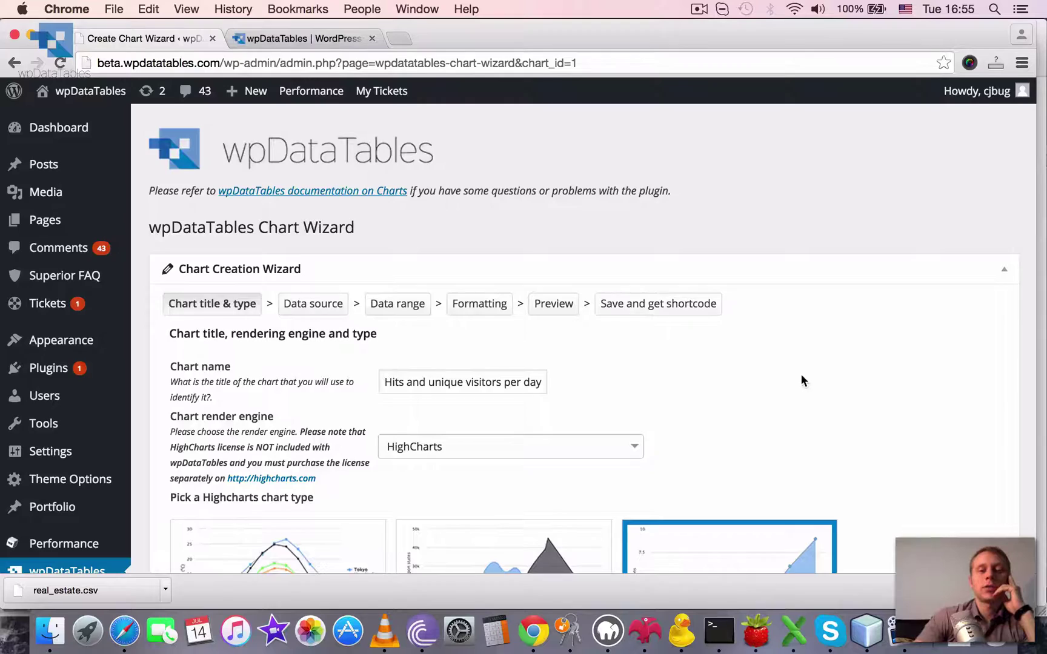
pyautogui.scroll(-3, 801, 381)
pyautogui.click(391, 283)
pyautogui.write('- HighCharts')
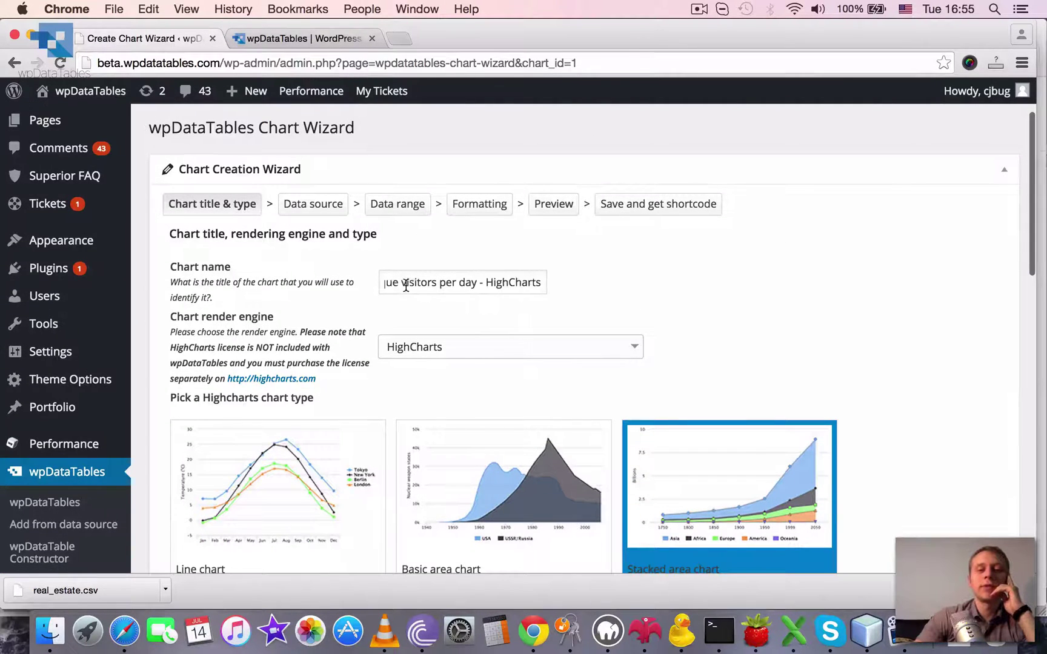
# - Pass the Data source and Data range steps, keeping Date, Unique visitors and Hits
pyautogui.scroll(-3, 716, 301)
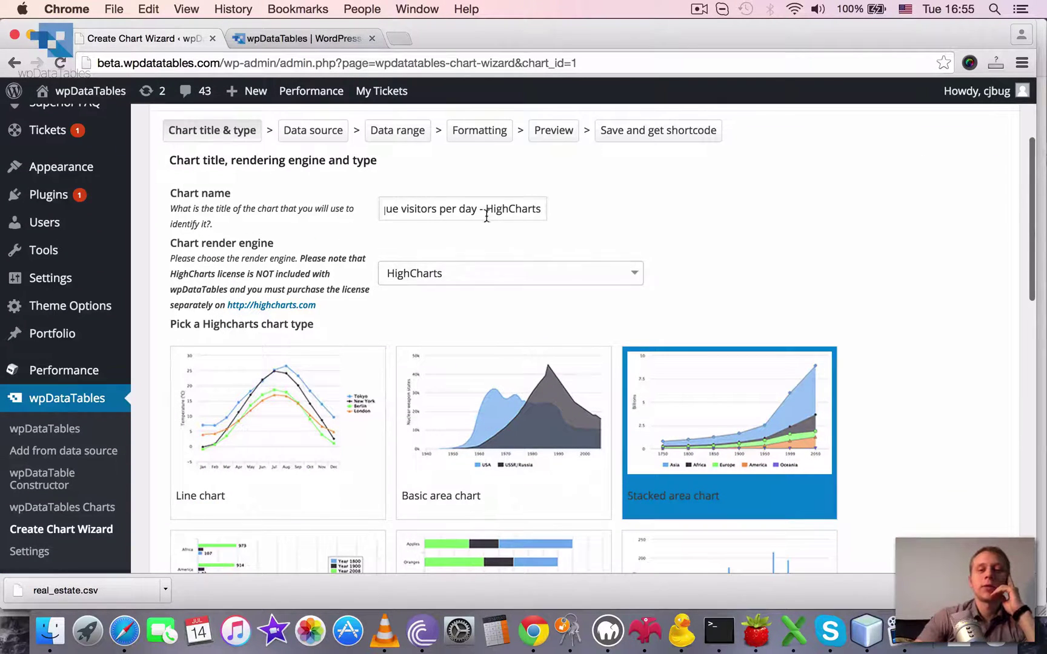
pyautogui.scroll(-5, 742, 314)
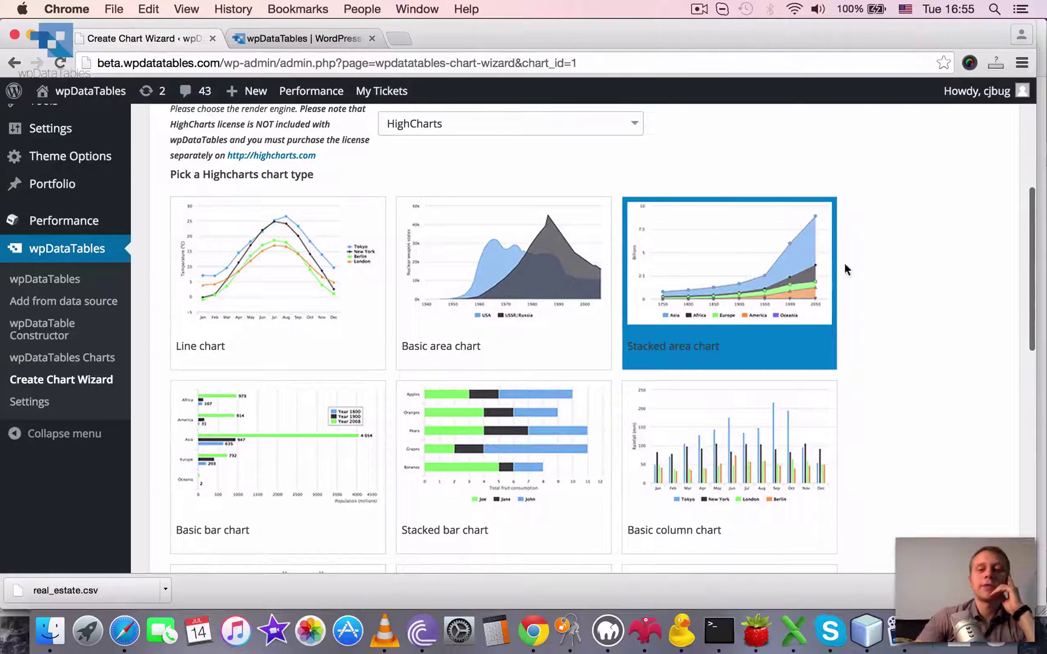
pyautogui.scroll(-20, 874, 379)
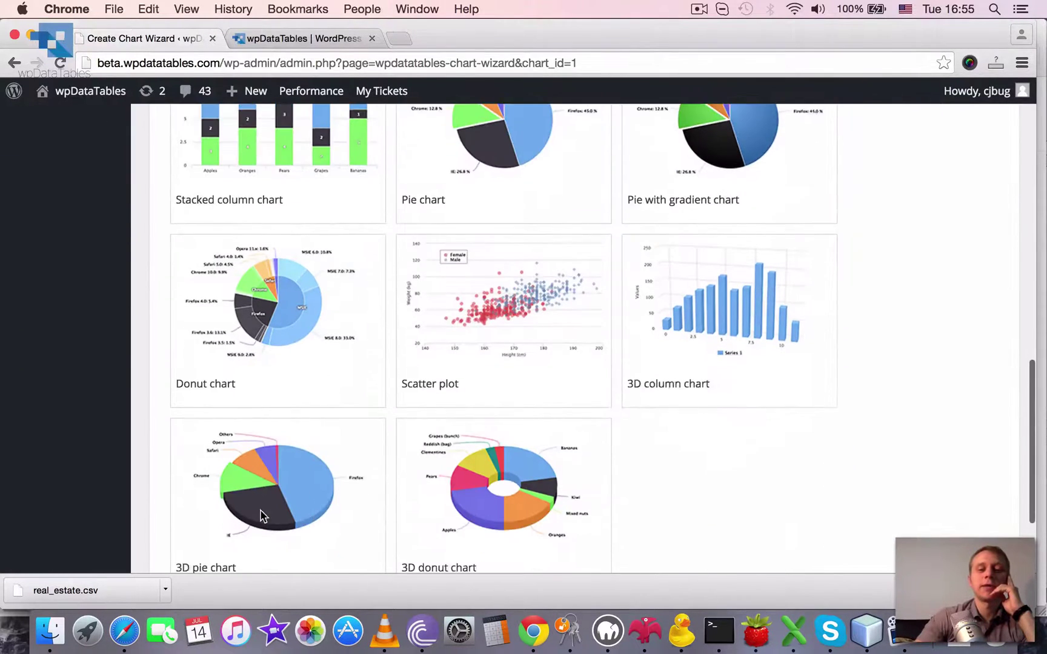
pyautogui.click(206, 513)
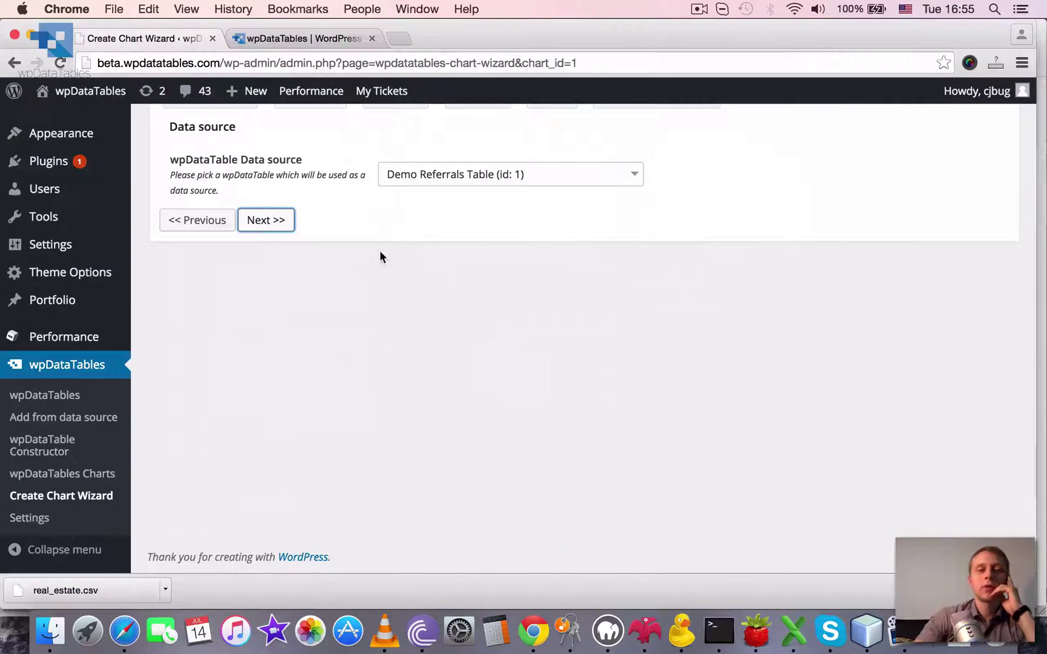
pyautogui.scroll(4, 379, 251)
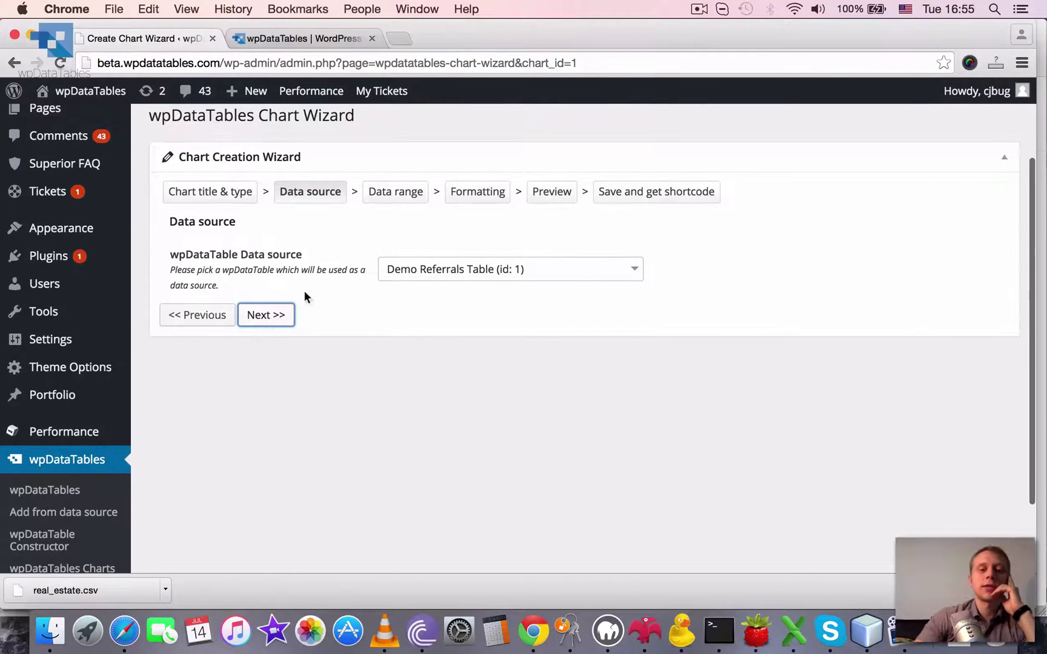
pyautogui.click(271, 318)
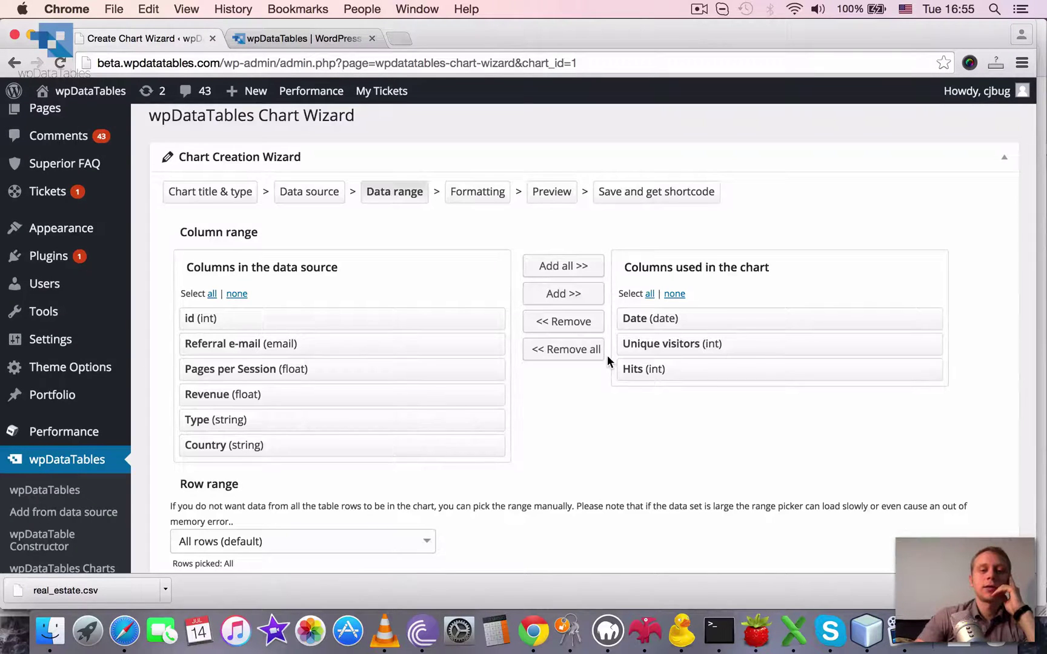
pyautogui.scroll(-6, 608, 356)
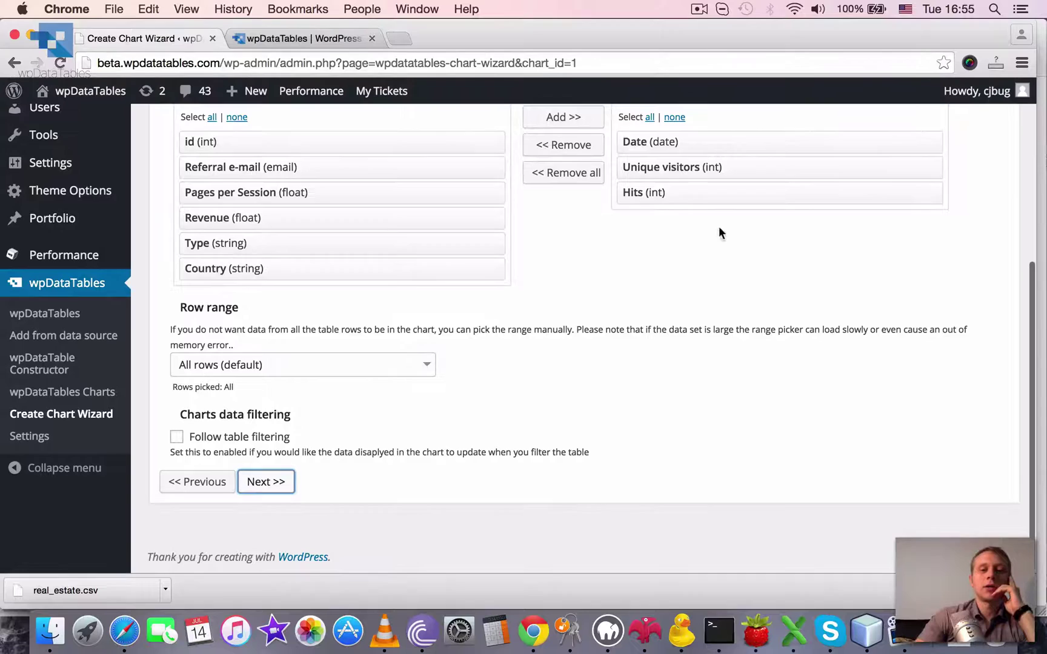
pyautogui.click(266, 482)
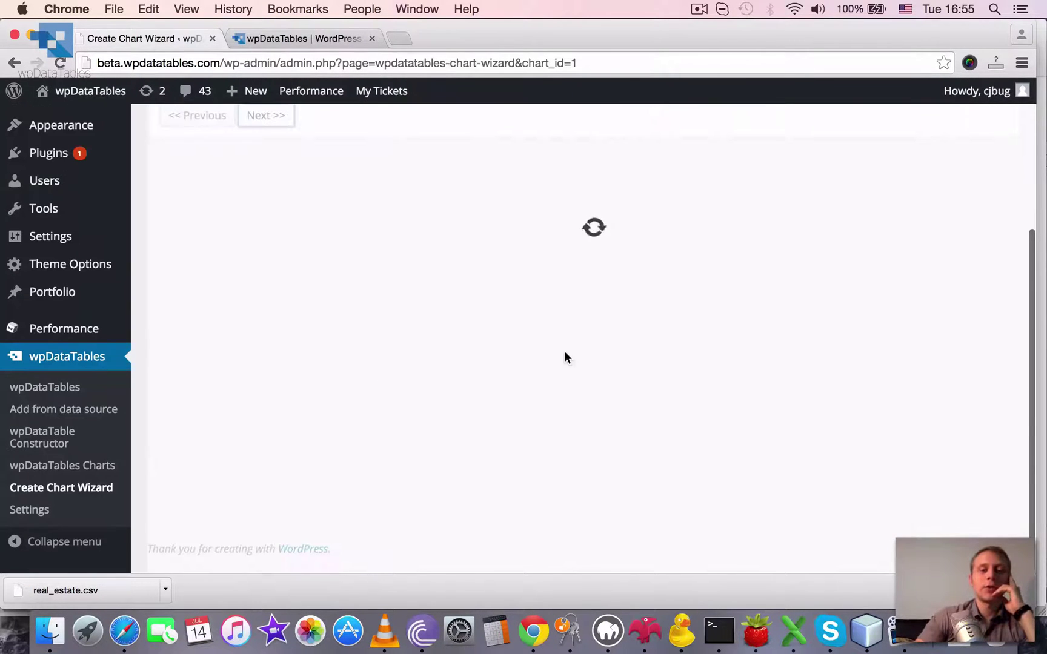
# - Hide the chart title, set the width to 400, and preview the stacked area chart
pyautogui.scroll(5, 564, 296)
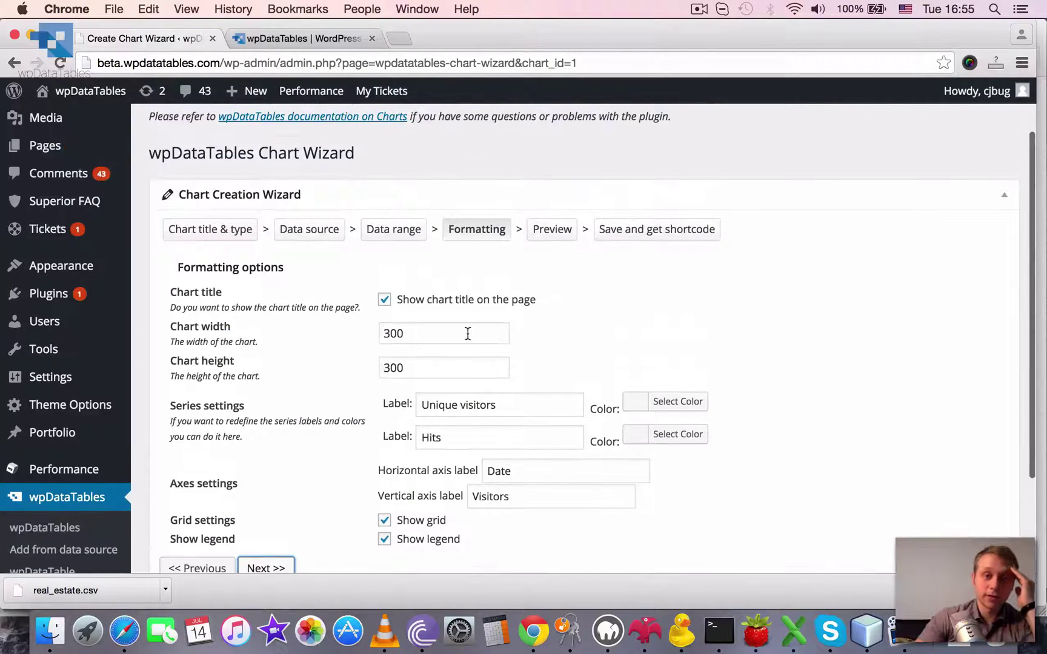
pyautogui.click(384, 301)
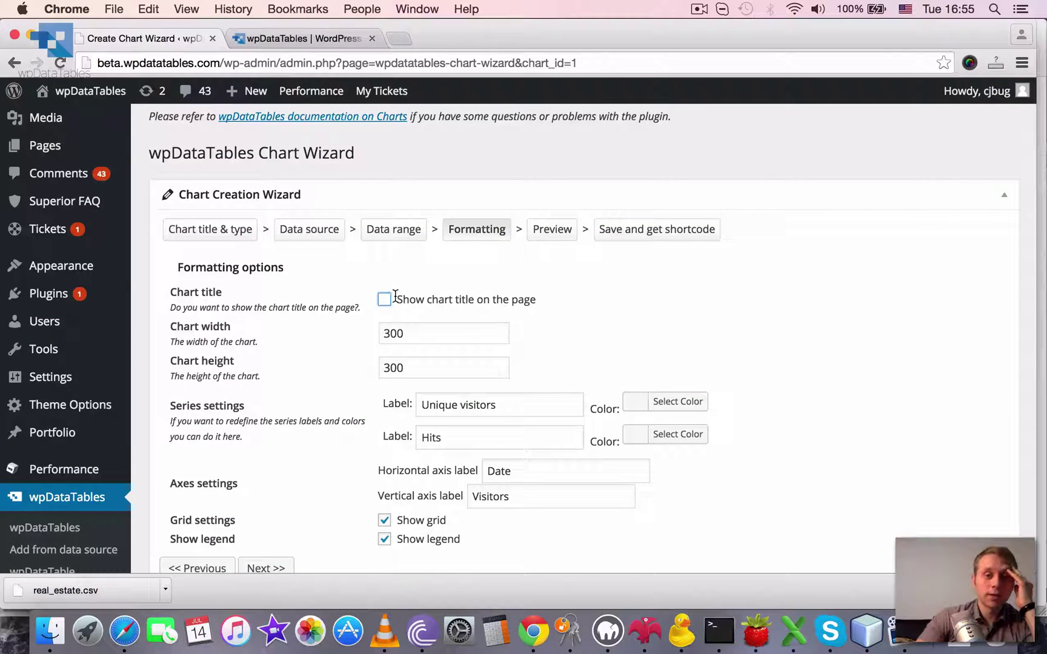
pyautogui.moveTo(390, 333); pyautogui.dragTo(383, 337)
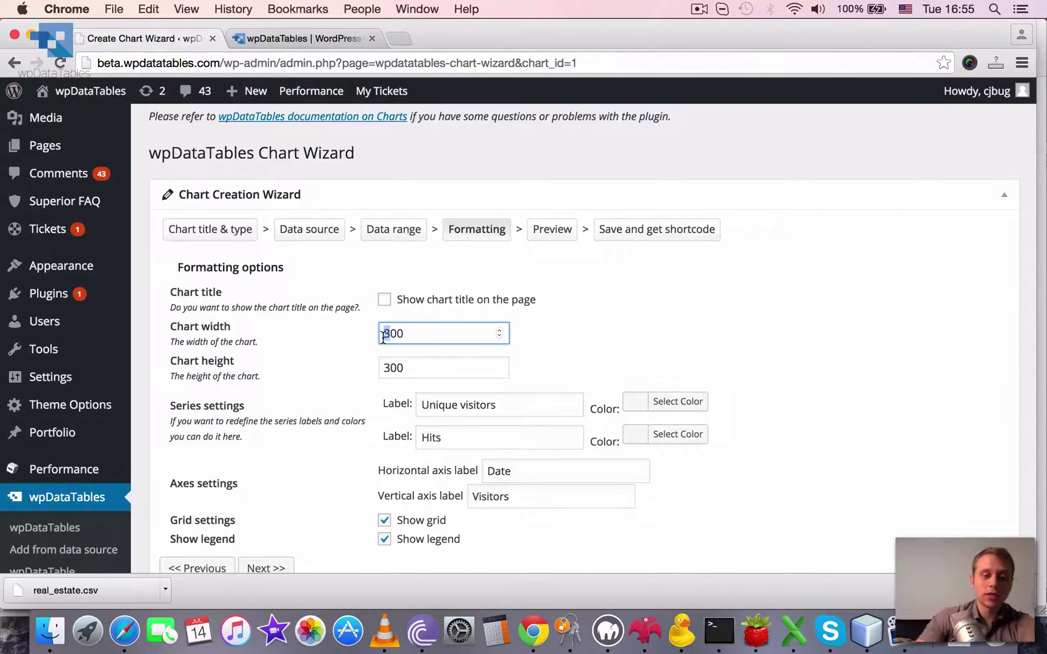
pyautogui.click(392, 369)
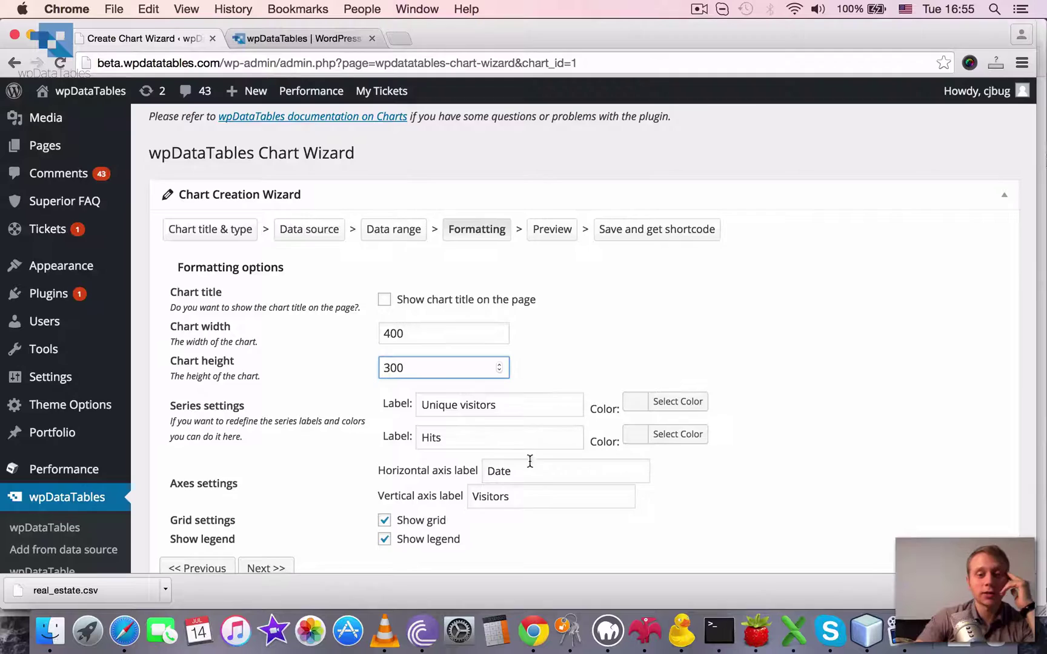
pyautogui.scroll(-2, 531, 464)
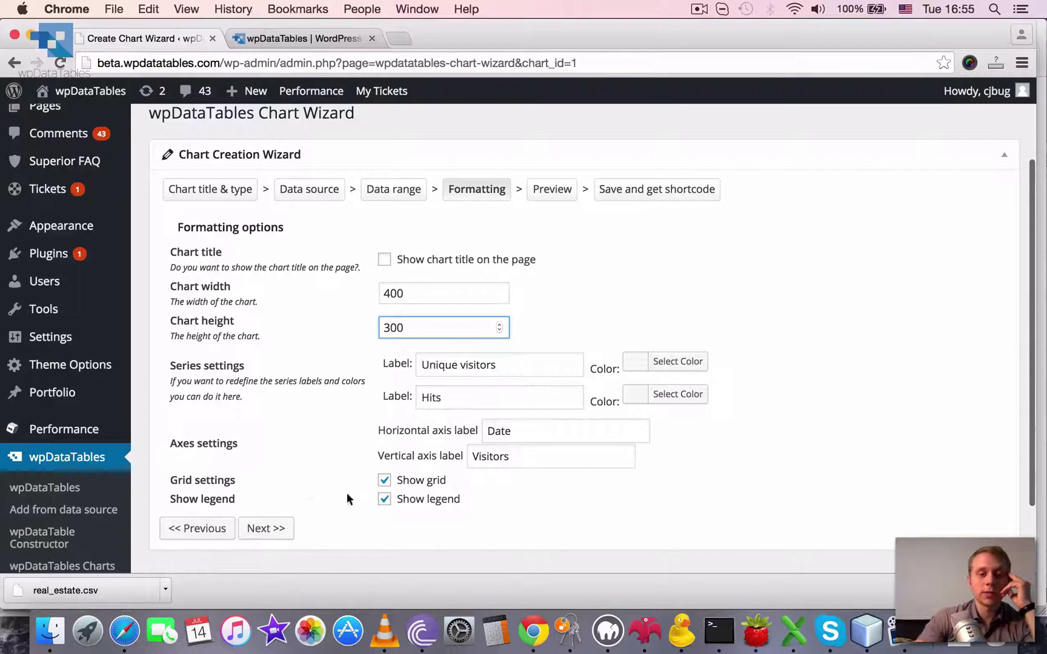
pyautogui.click(267, 529)
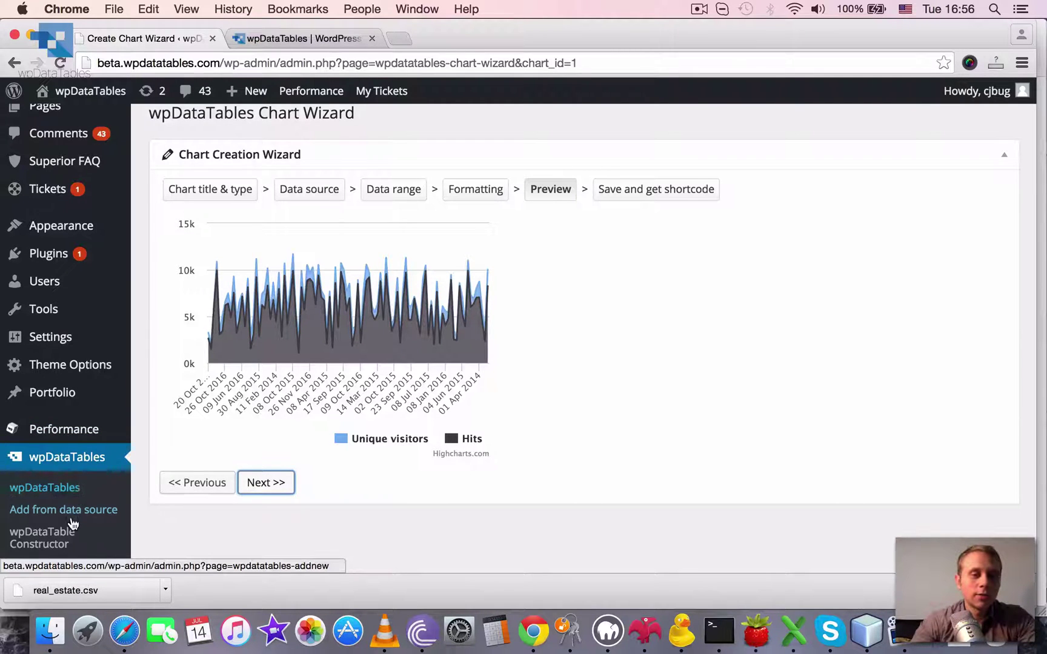
pyautogui.scroll(-3, 79, 494)
# - Open chart 5, Fruit consumption analytics, and advance to its Data range step
pyautogui.click(62, 496)
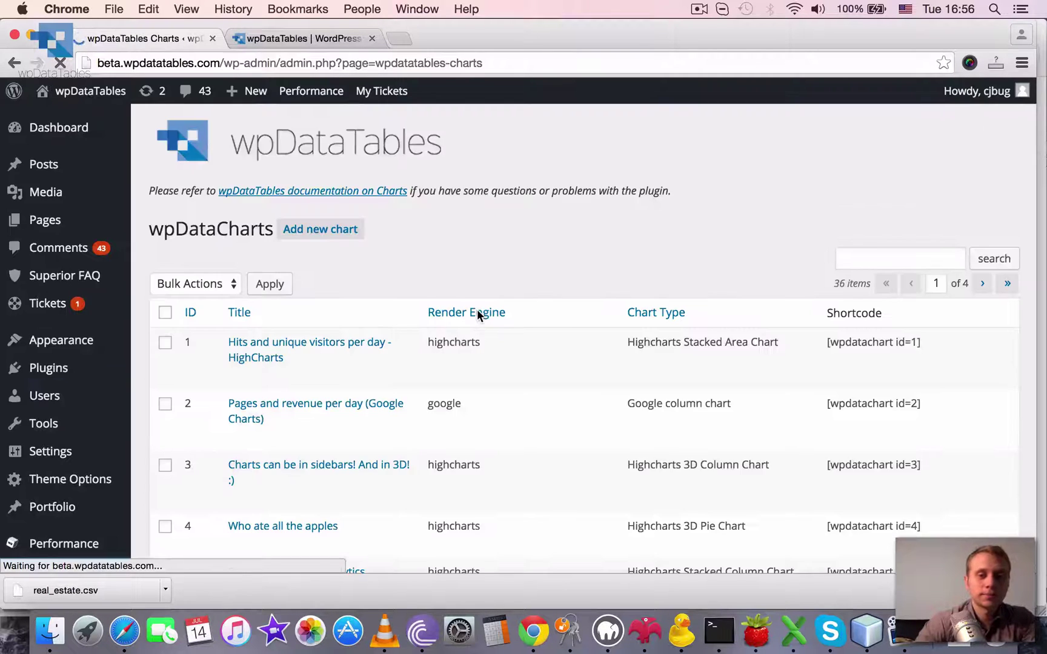
pyautogui.scroll(-4, 460, 315)
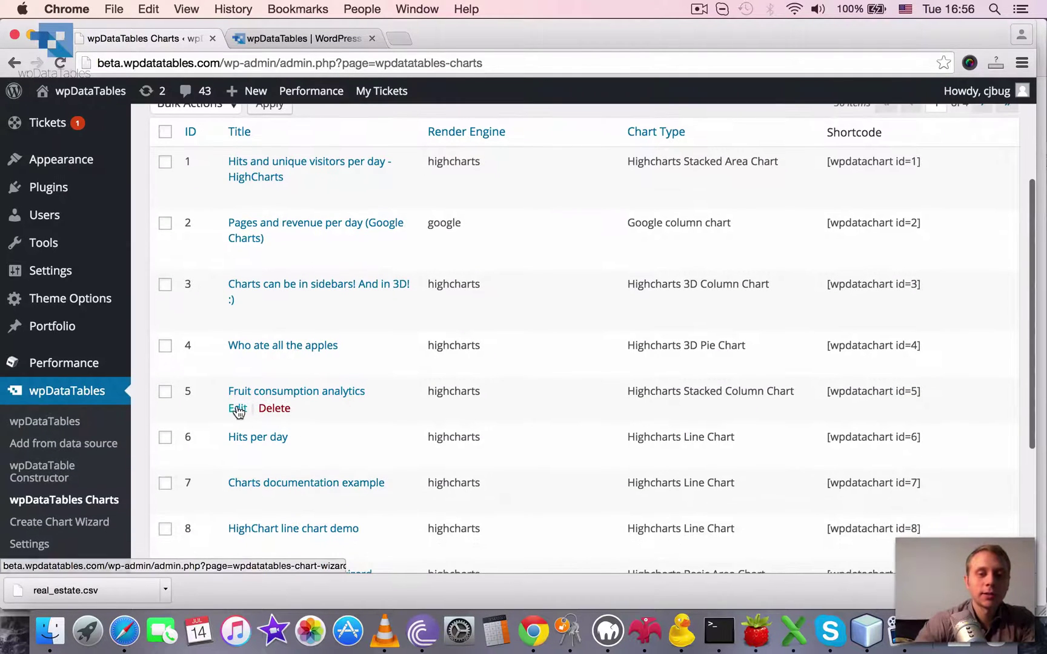
pyautogui.click(237, 408)
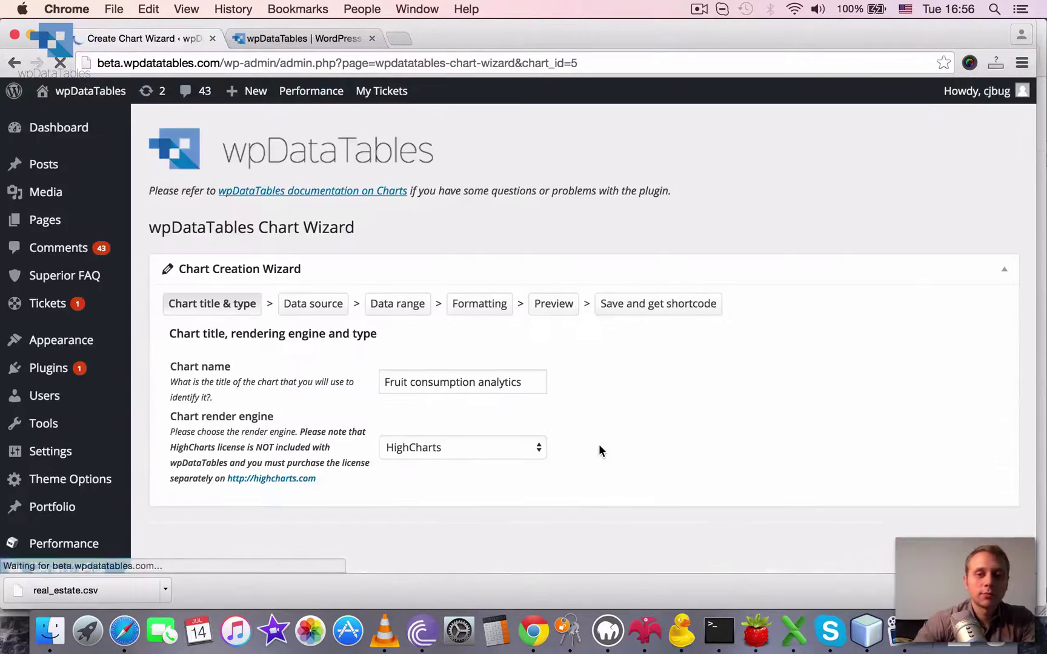
pyautogui.scroll(-2, 598, 449)
pyautogui.scroll(-4, 524, 426)
pyautogui.scroll(-10, 282, 533)
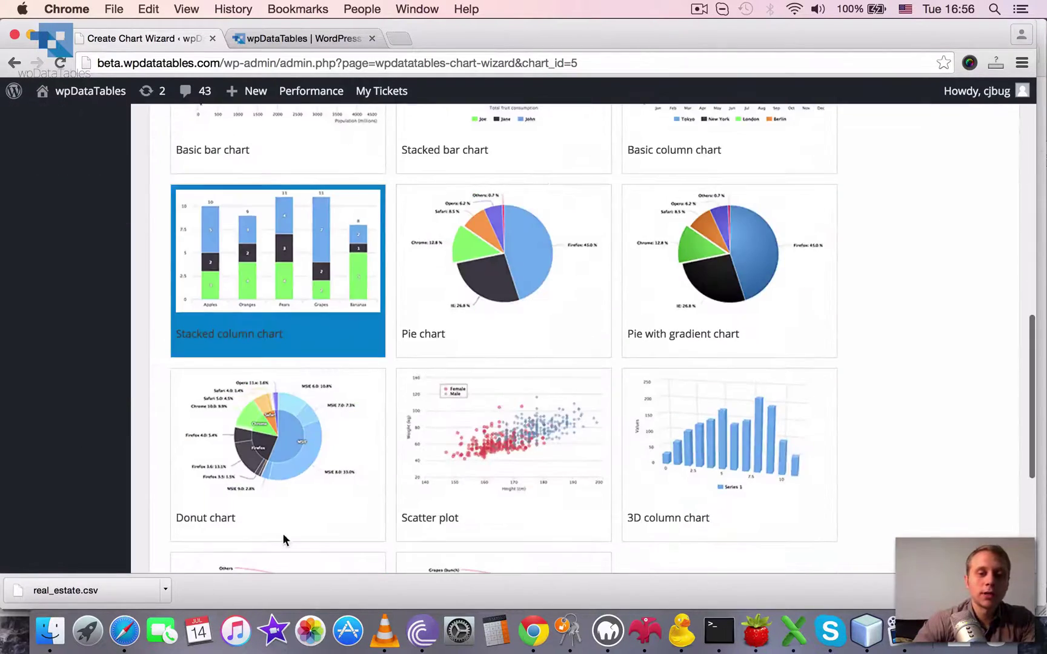
pyautogui.click(168, 478)
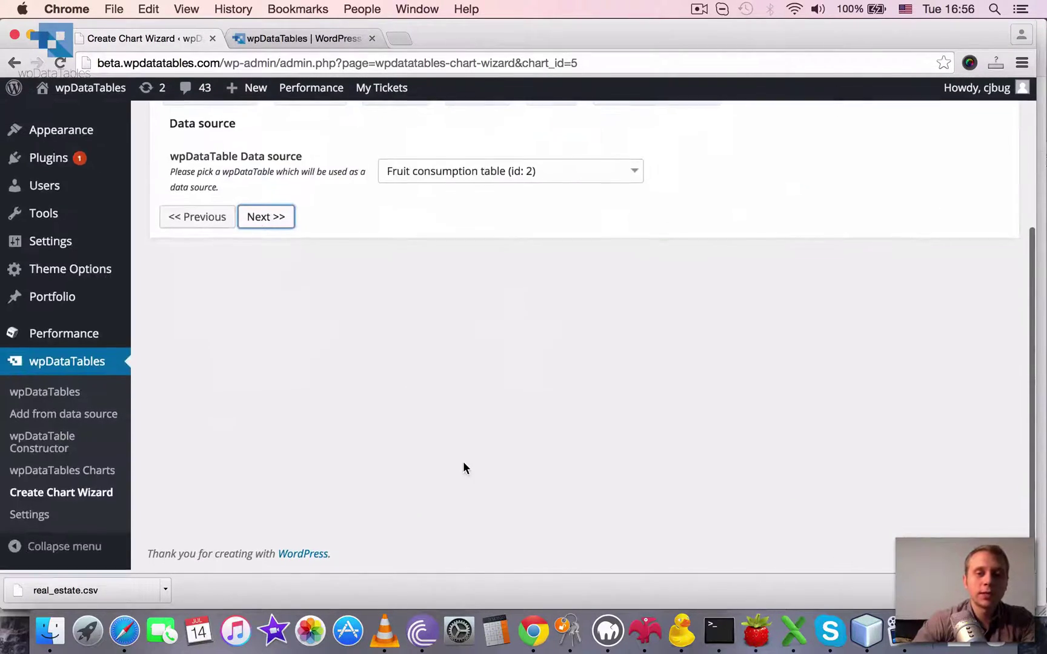
pyautogui.scroll(4, 463, 468)
pyautogui.click(266, 414)
pyautogui.scroll(-3, 472, 496)
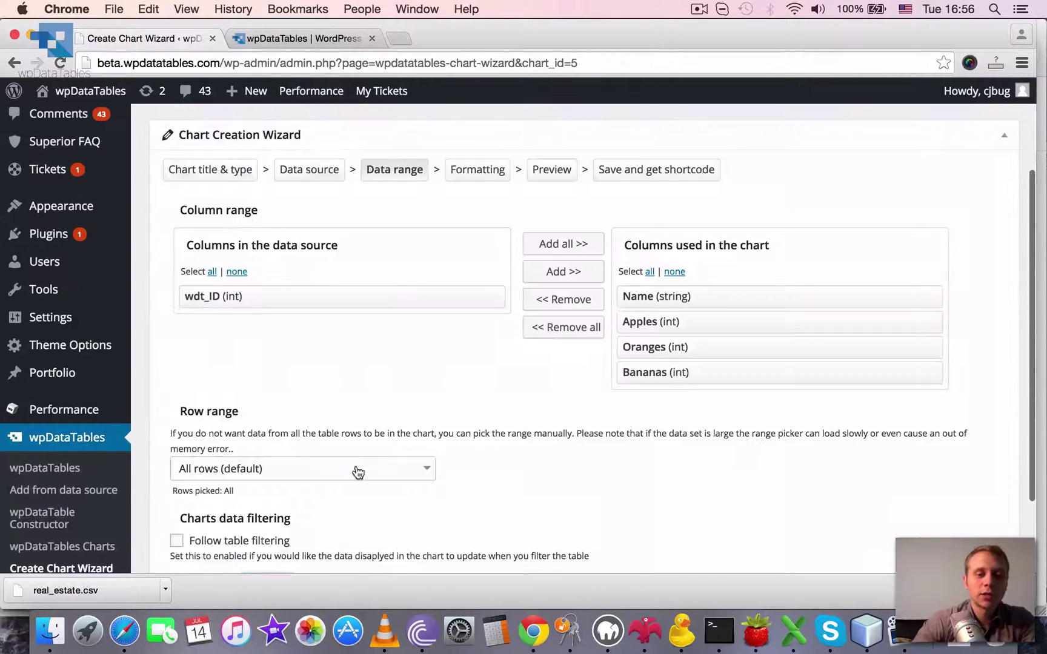
# - Leave table filtering off and drag Bananas above Apples in the chart columns
pyautogui.click(193, 543)
pyautogui.click(196, 545)
pyautogui.scroll(-2, 439, 455)
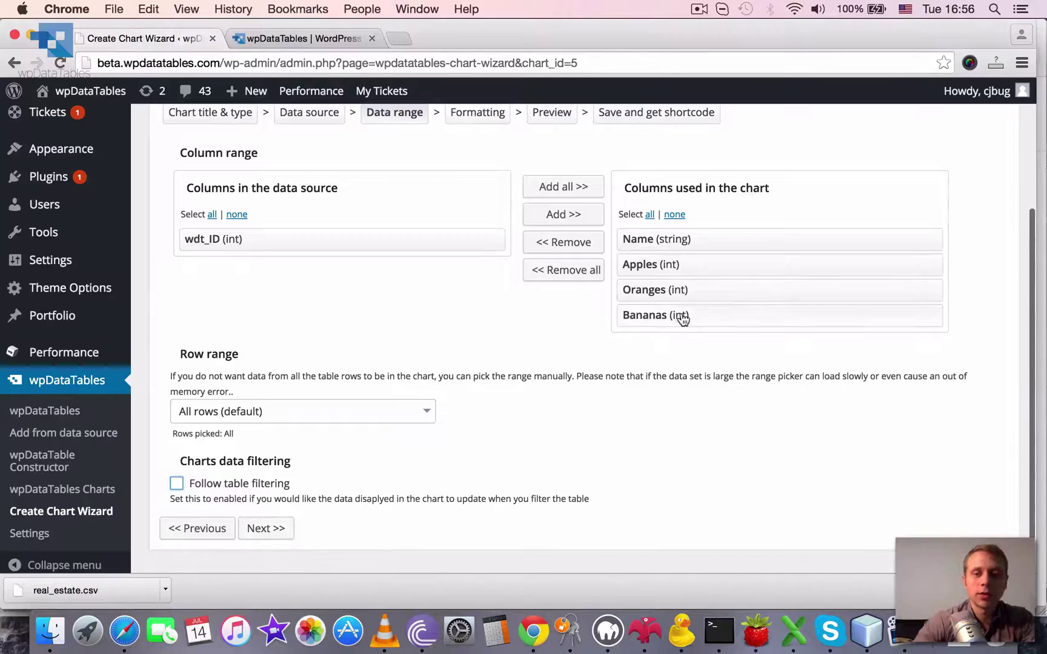
pyautogui.moveTo(680, 318); pyautogui.dragTo(676, 265)
pyautogui.scroll(-2, 678, 269)
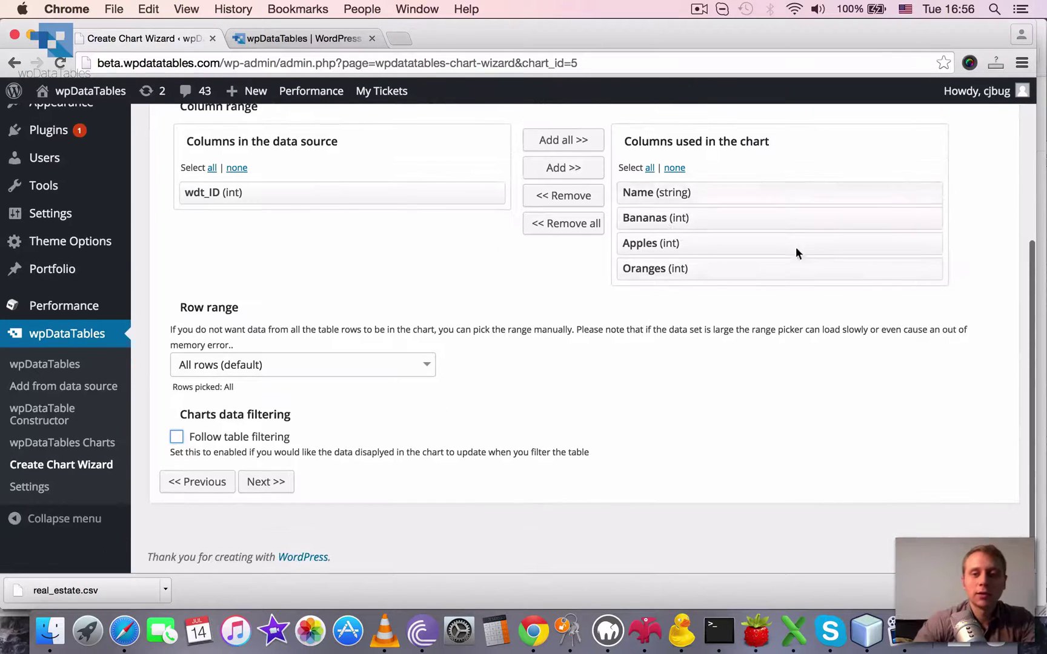
pyautogui.scroll(4, 546, 290)
pyautogui.scroll(3, 545, 290)
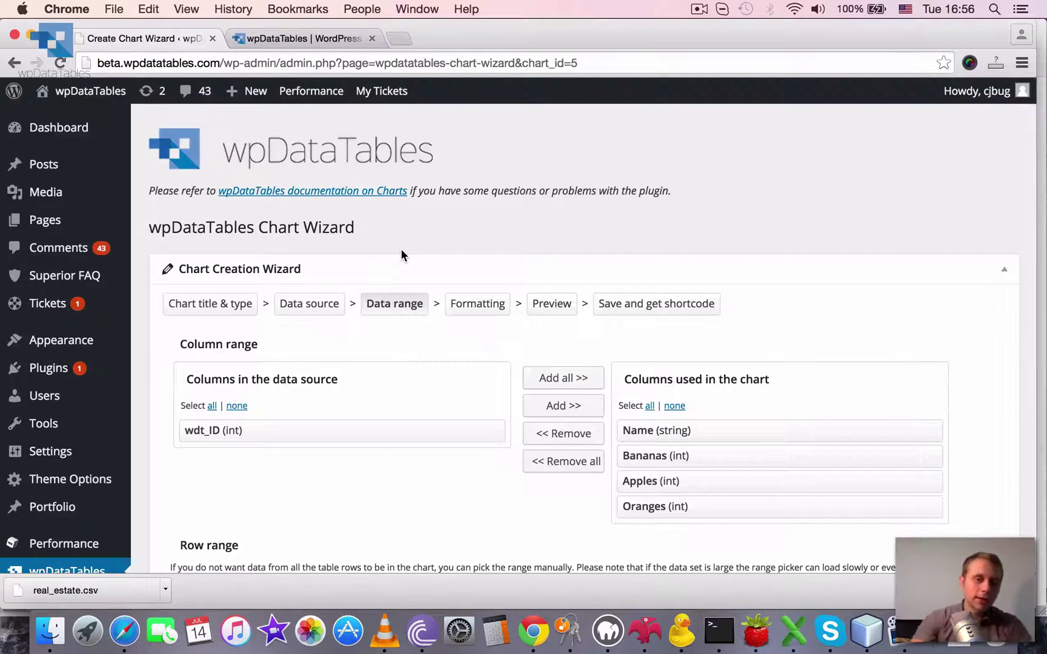
pyautogui.scroll(-2, 243, 412)
pyautogui.scroll(-2, 52, 525)
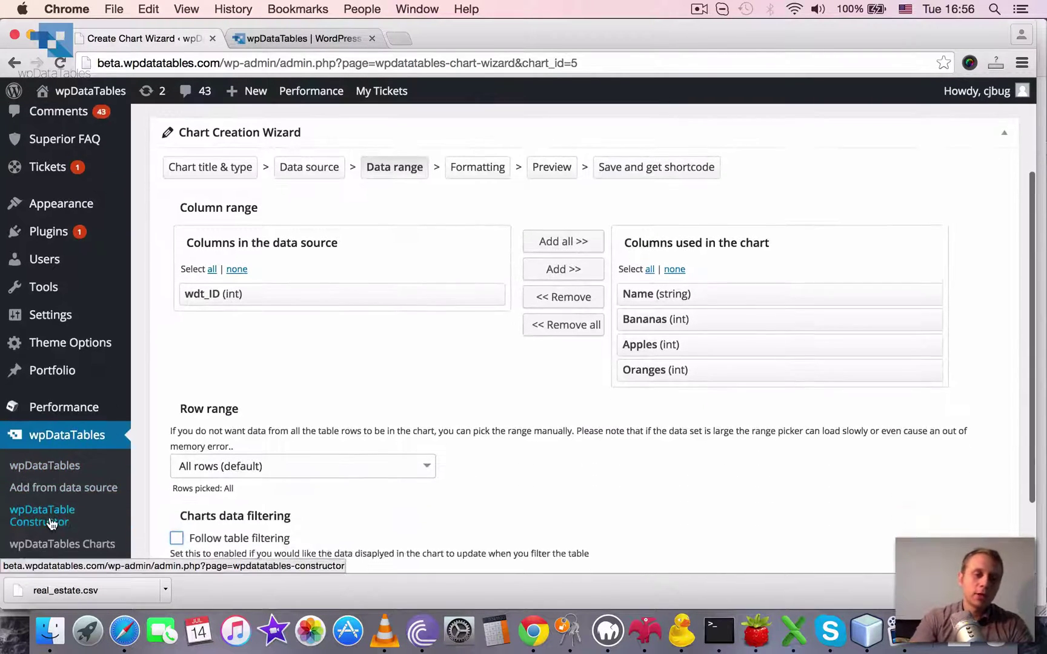
pyautogui.scroll(-1, 52, 525)
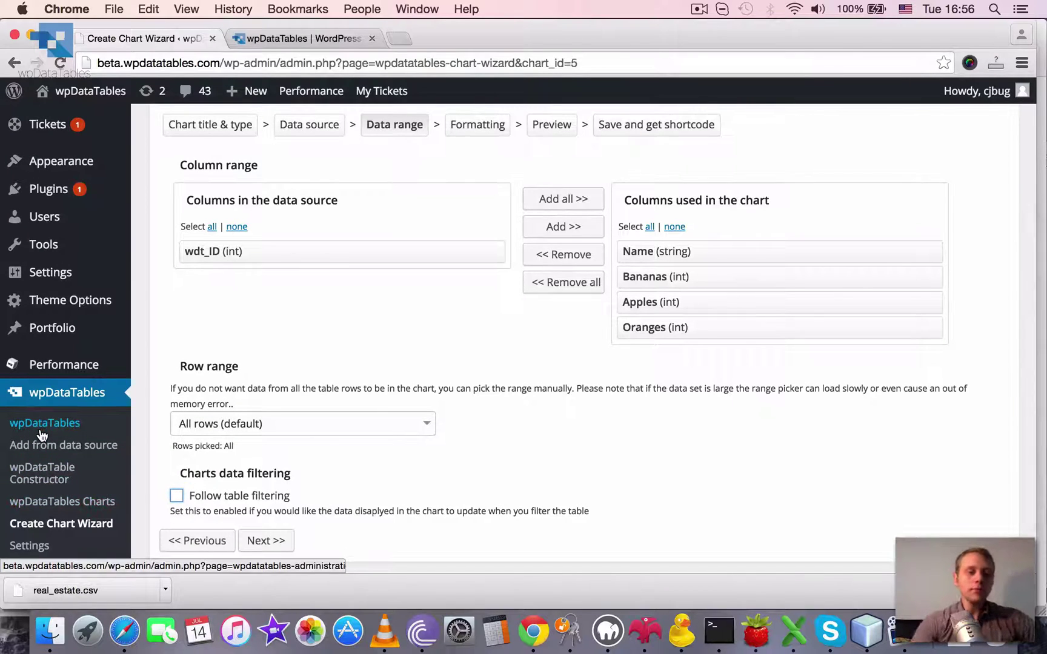